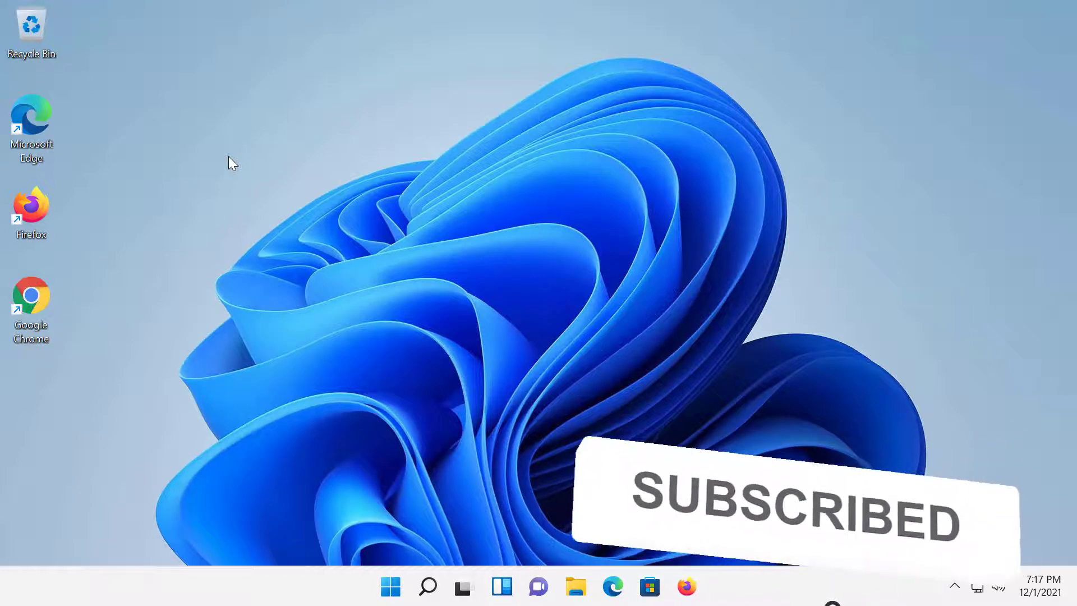
Step: Launch Settings from Start and go to System > About
left_click(391, 586)
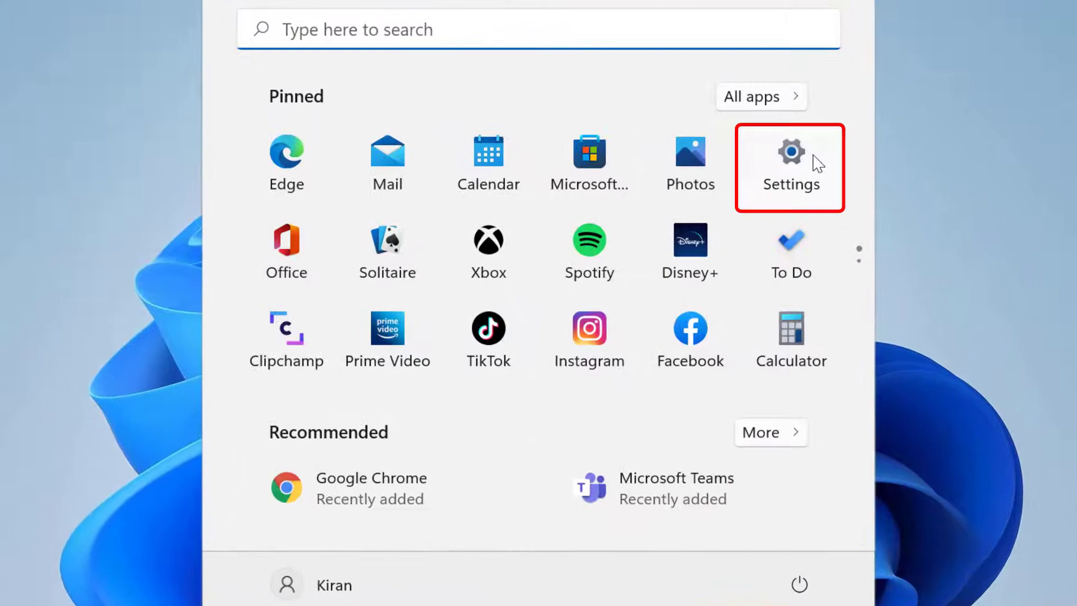
left_click(816, 163)
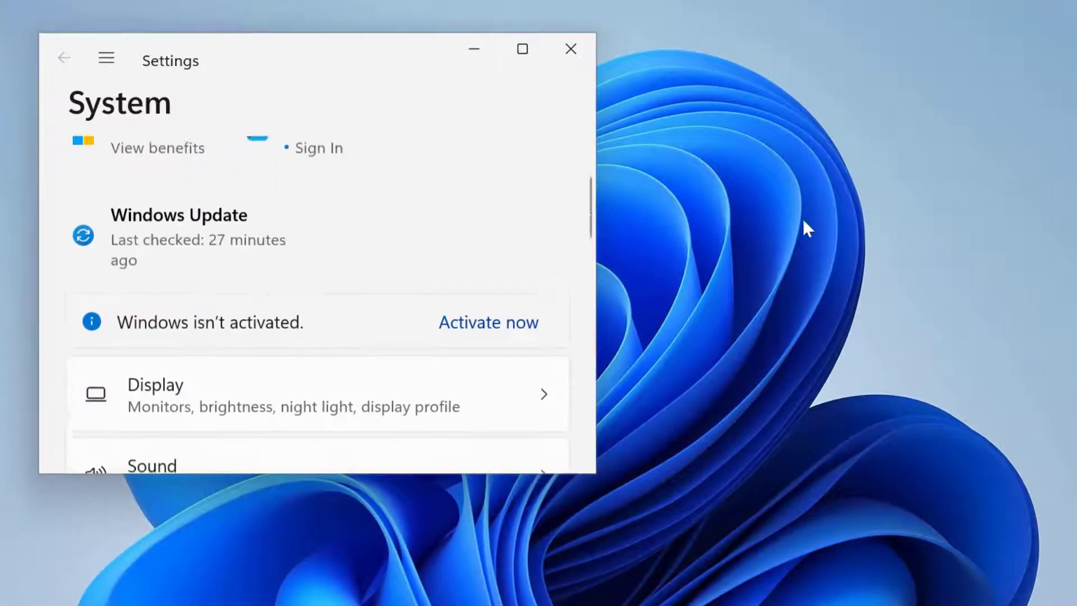
scroll(468, 378, "down", 3)
scroll(505, 403, "down", 3)
scroll(547, 416, "down", 3)
scroll(367, 423, "down", 3)
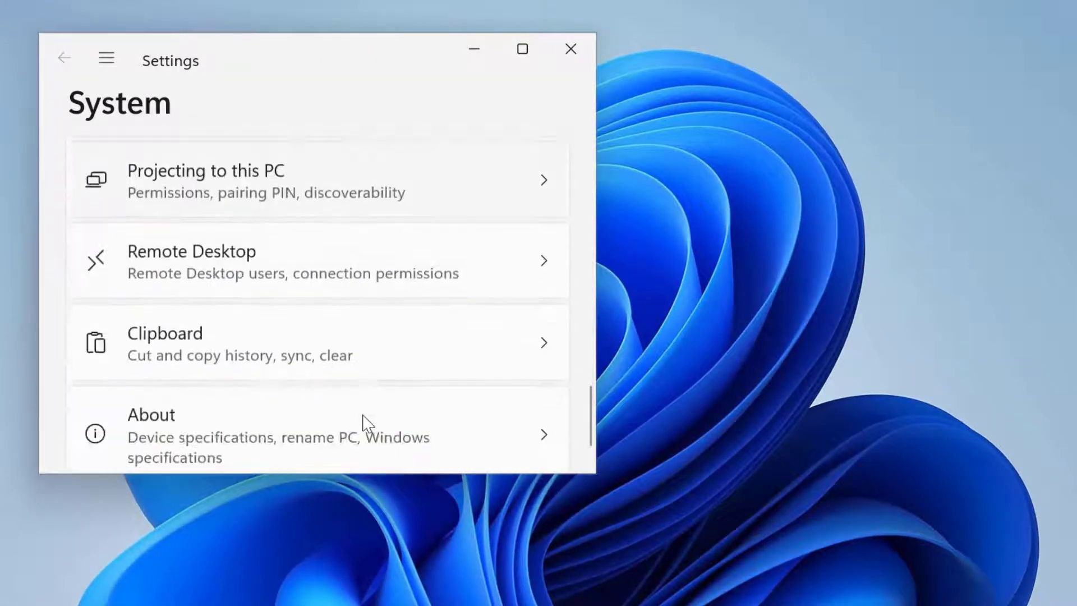
scroll(367, 422, "down", 2)
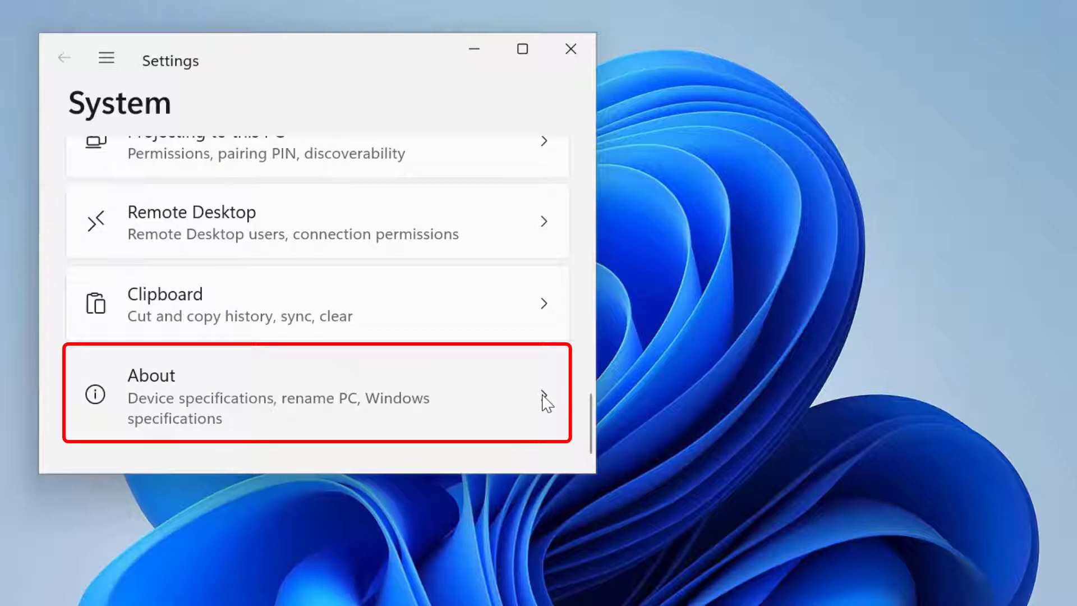
left_click(546, 401)
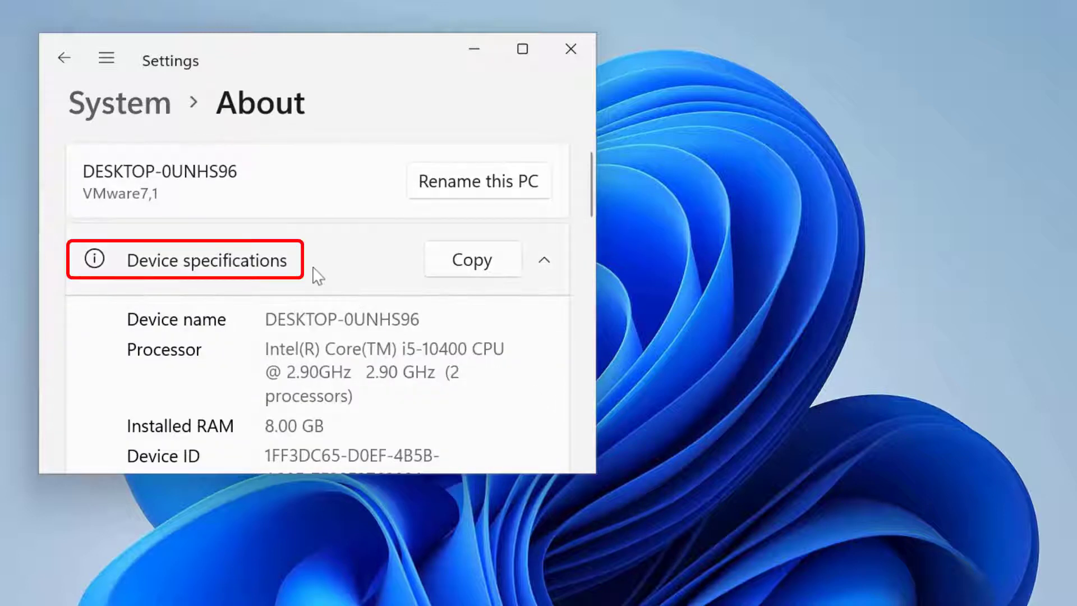
scroll(317, 274, "down", 4)
scroll(317, 274, "down", 4)
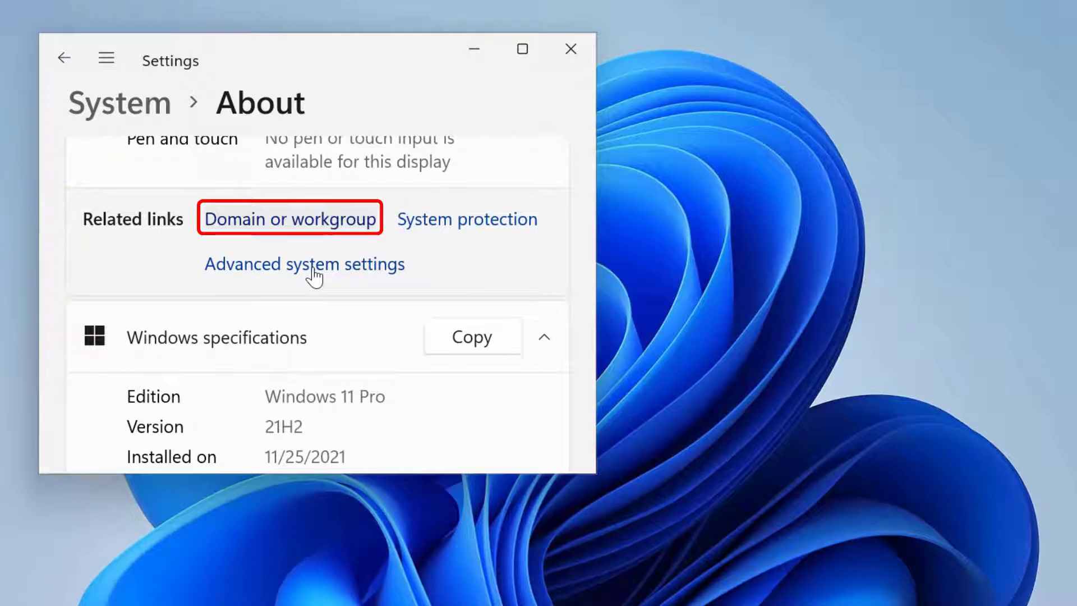
Step: Rename the computer to Windows11 and set its domain membership to contoso.local
left_click(307, 221)
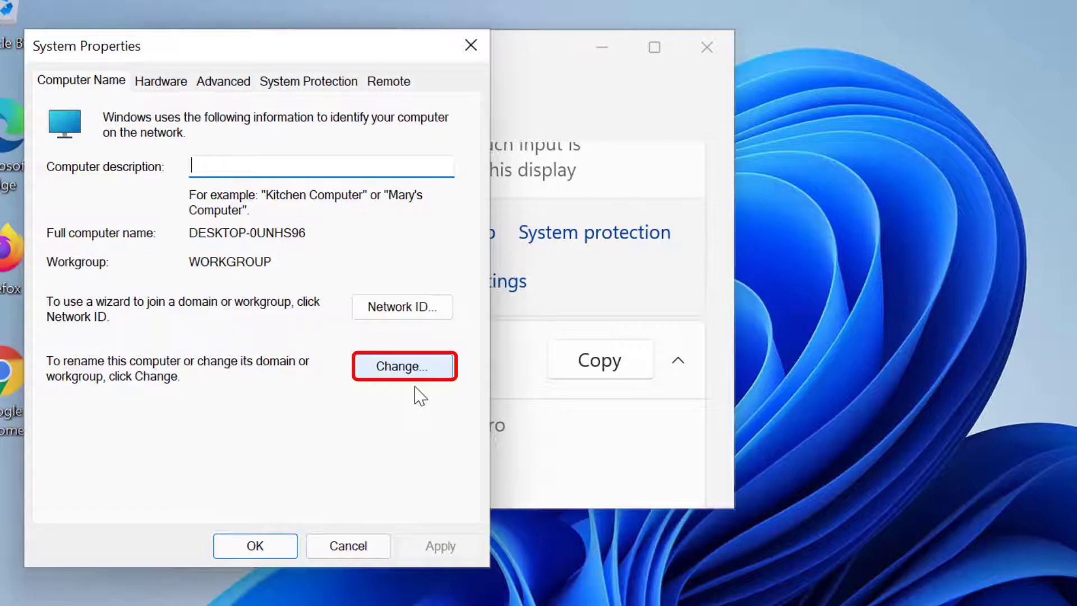
left_click(402, 366)
left_click(69, 357)
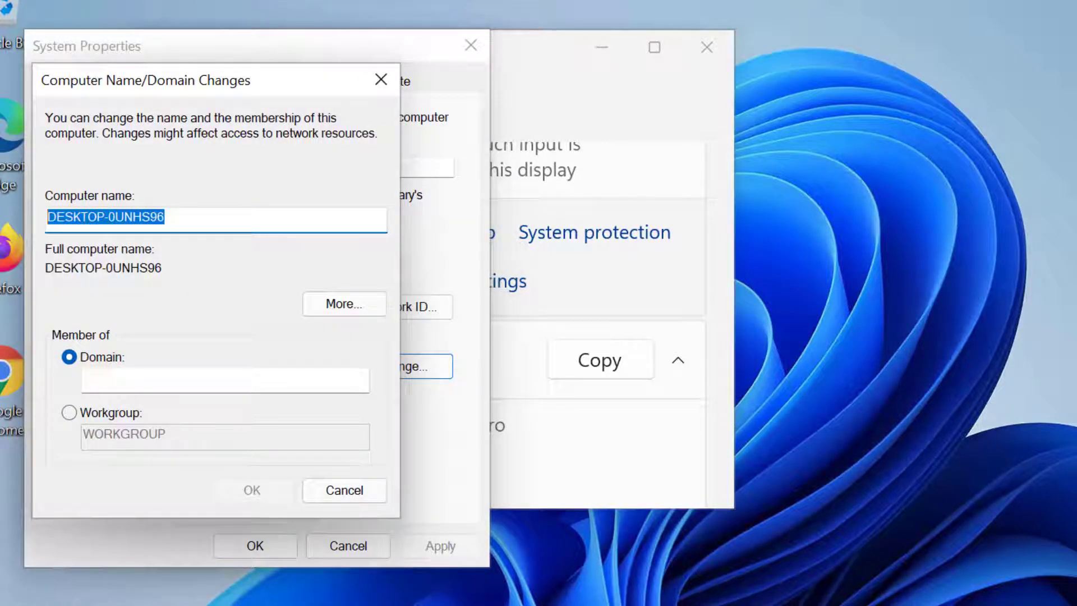
type("Windows11")
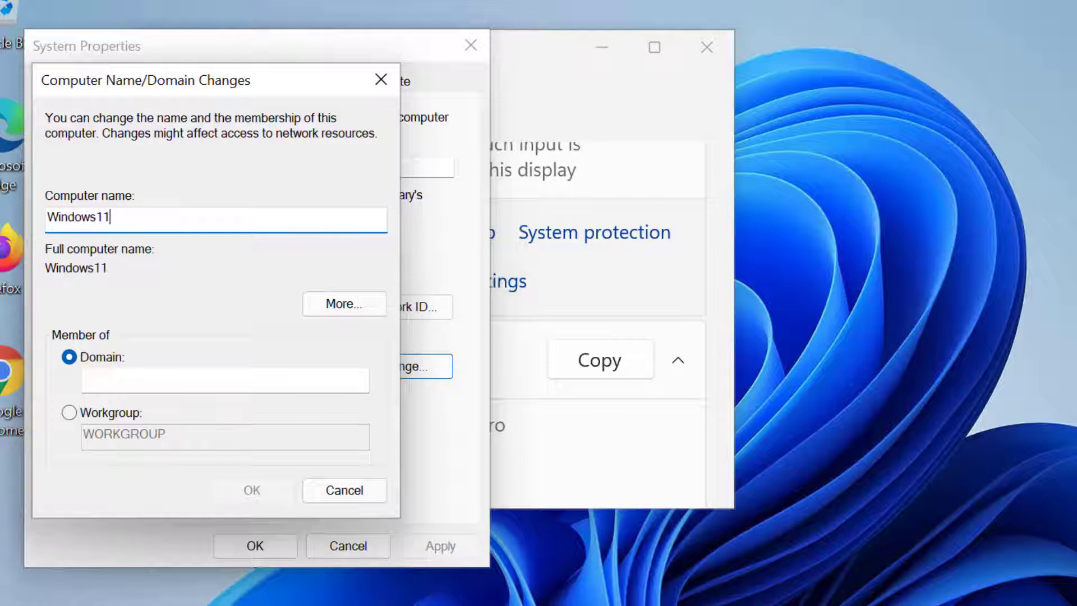
key("Tab")
key("Tab")
key("Tab")
type("con")
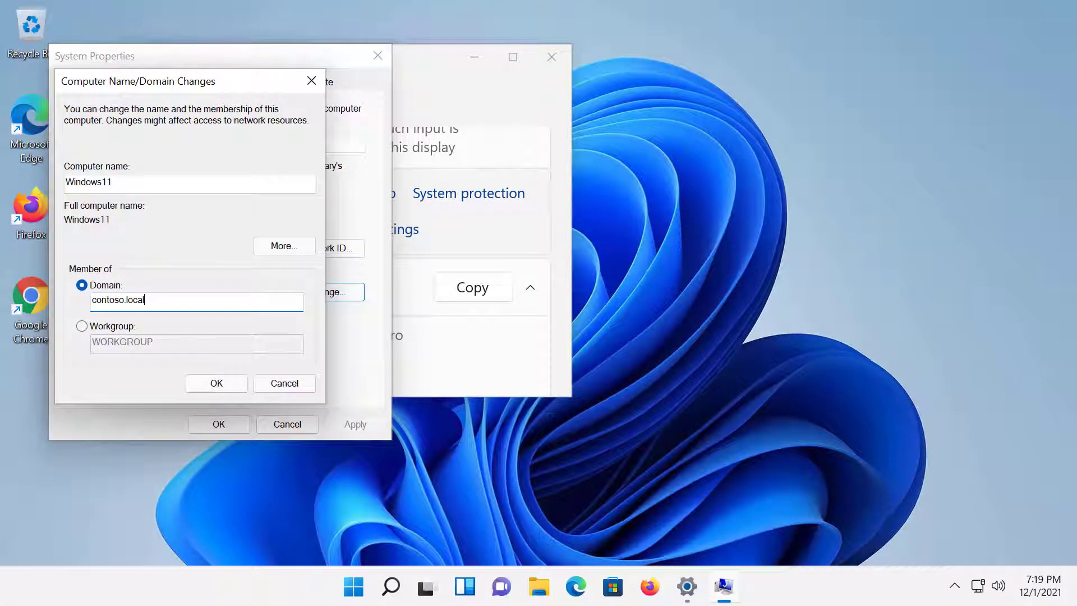
Step: Run ncpa.cpl and bring up the IPv4 properties of the Ethernet0 adapter
key("super+r")
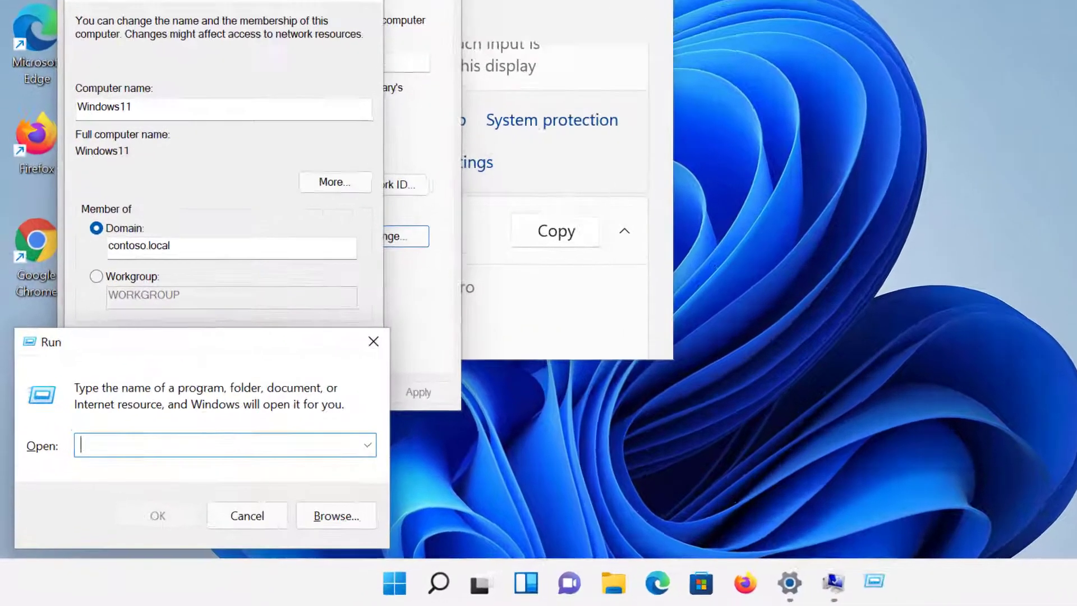
type("ncpa")
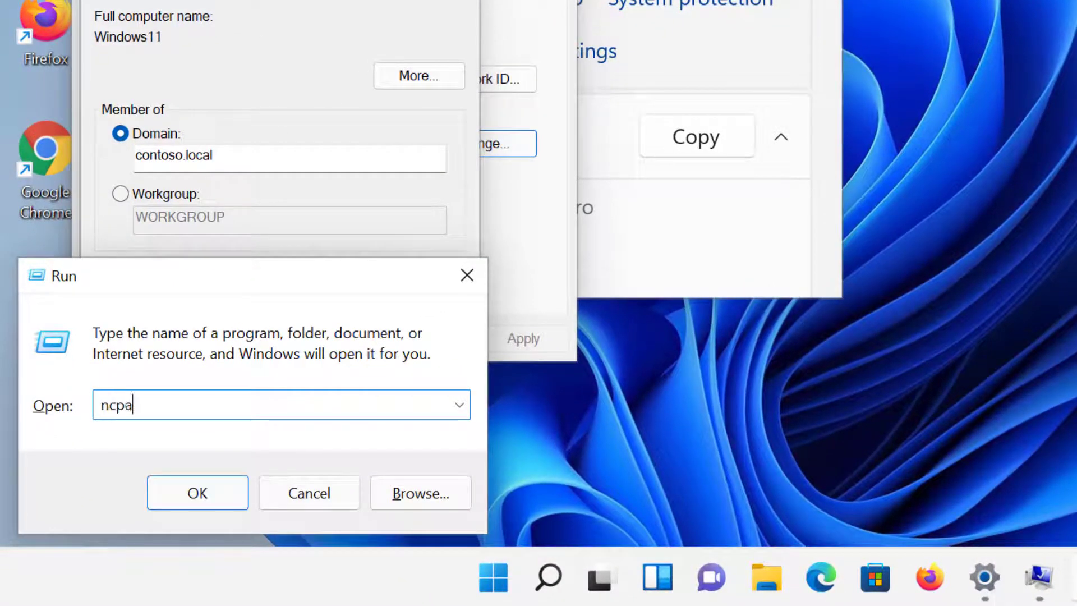
type("l")
key("Return")
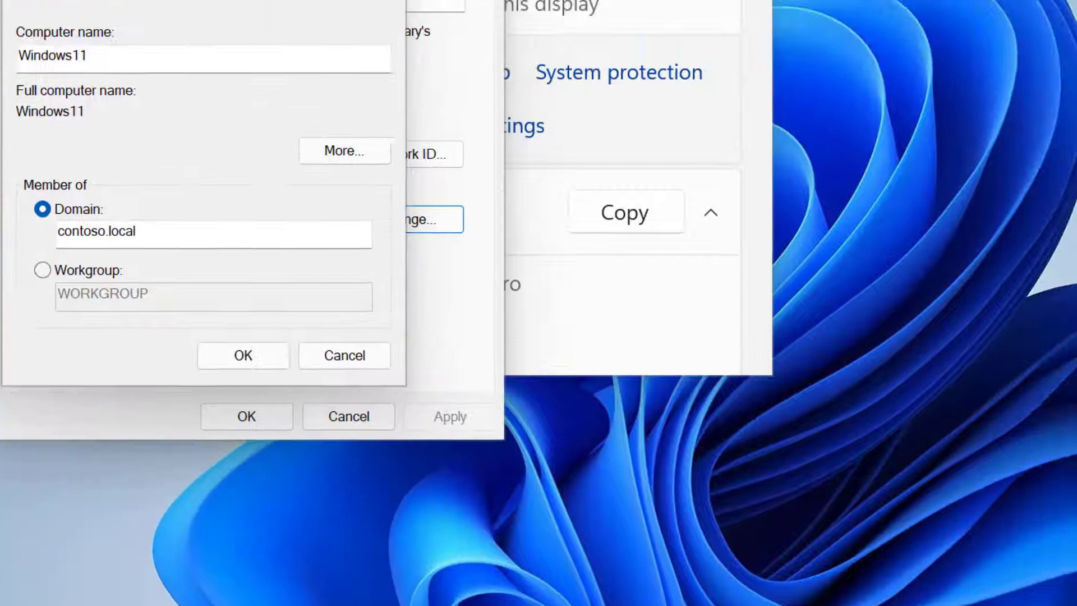
double_click(157, 222)
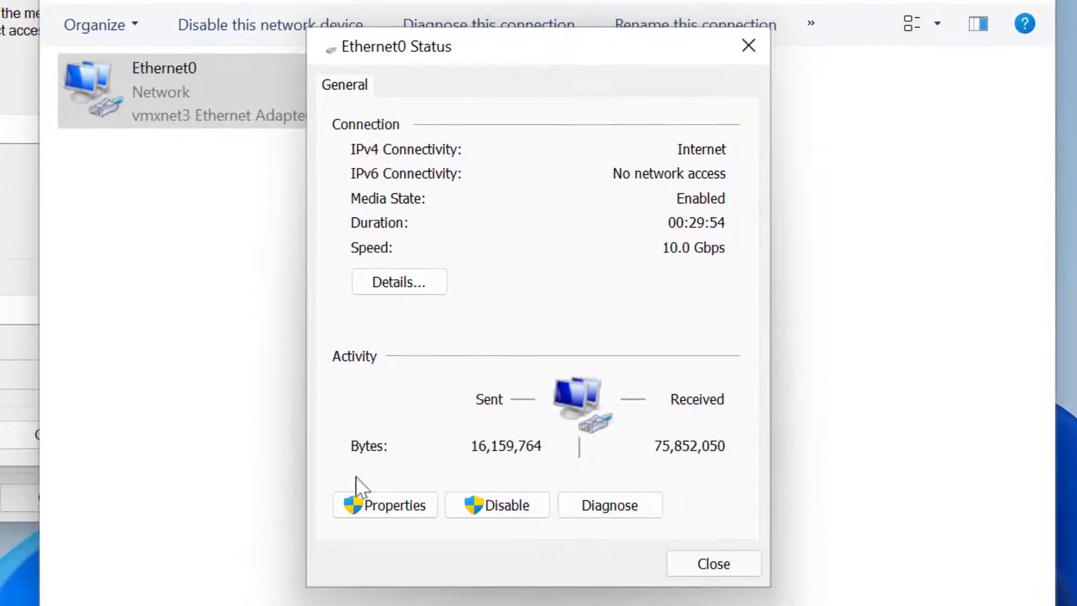
left_click(385, 509)
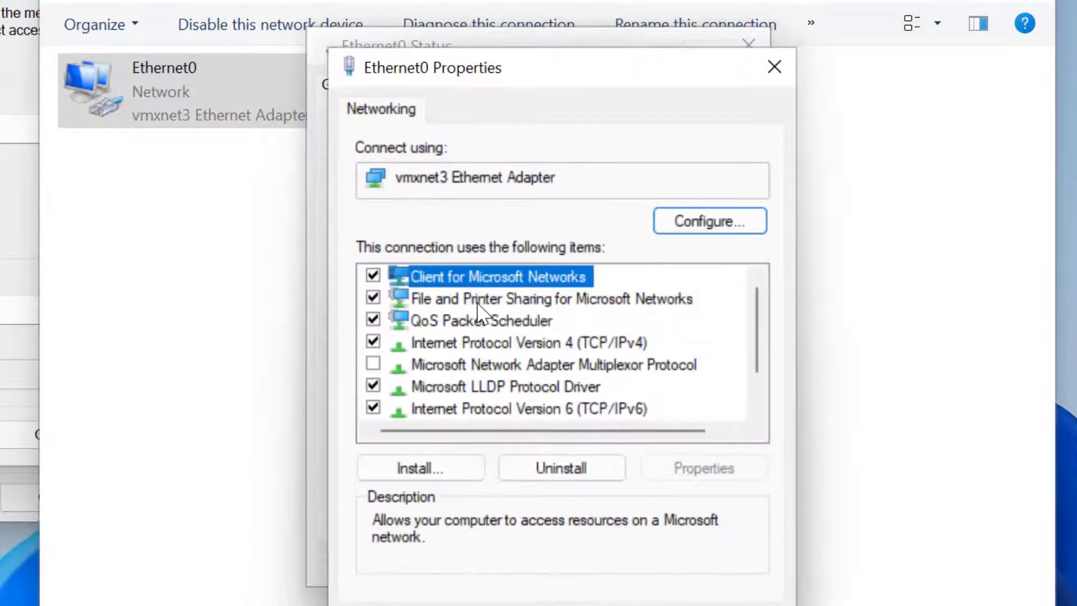
double_click(507, 342)
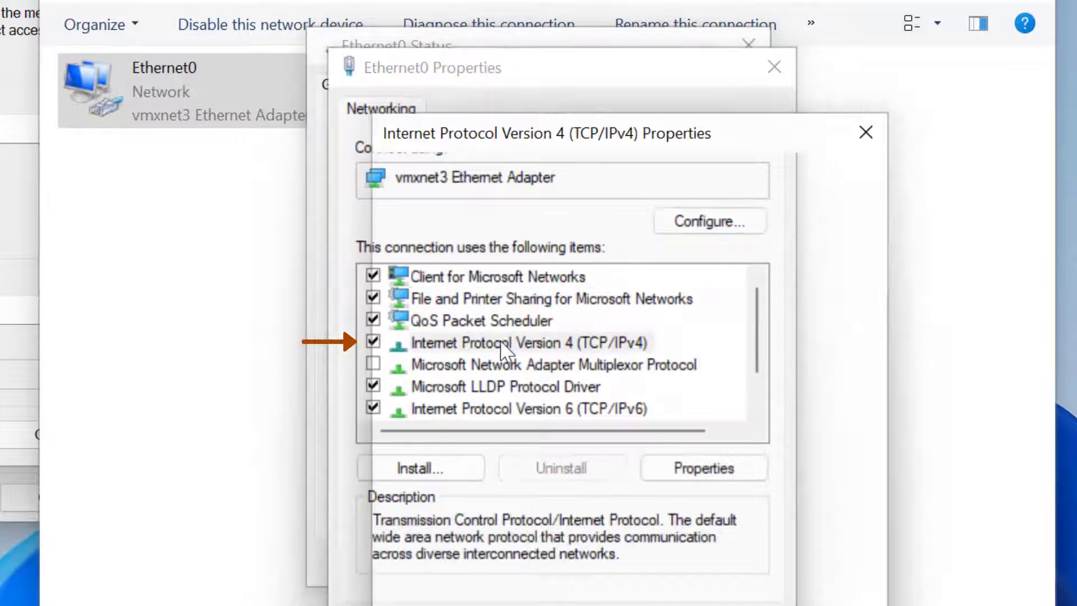
Step: Give Ethernet0 static IP 192.168.10.201, gateway 192.168.10.254, DNS 192.168.10.1, and close its dialogs
left_click(419, 319)
type("192.")
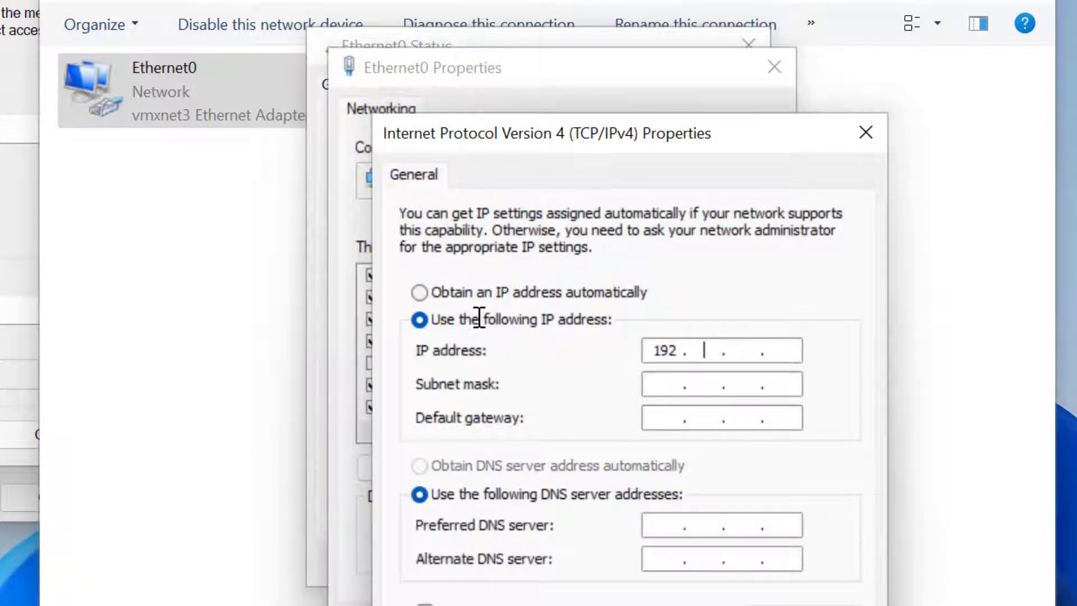
type("168")
type("0")
type("01")
key("Tab")
key("Tab")
type("192.168.10.")
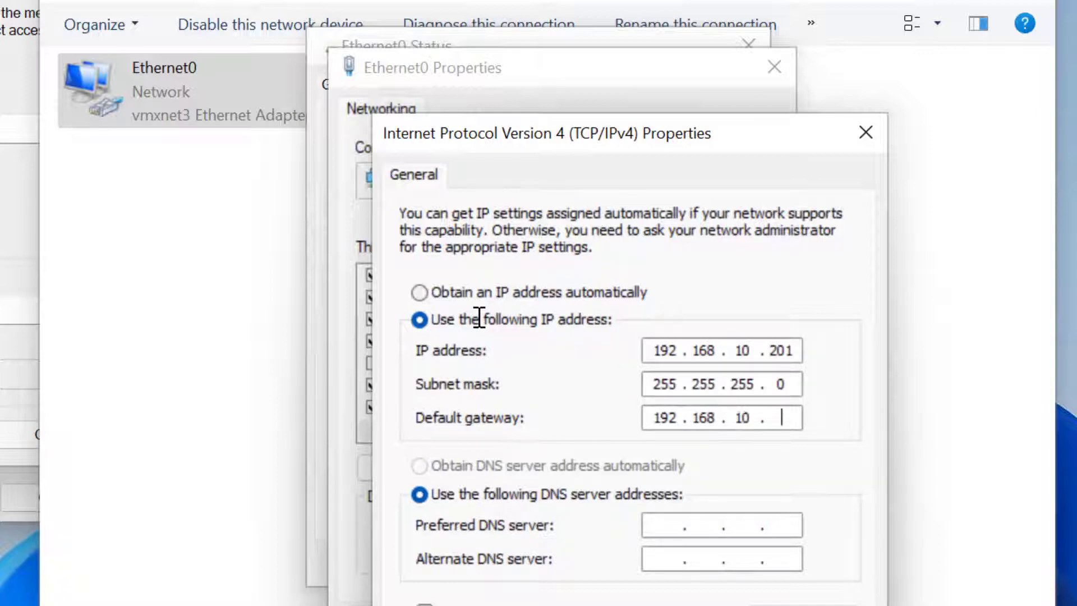
type("254")
key("Tab")
type("192 . ")
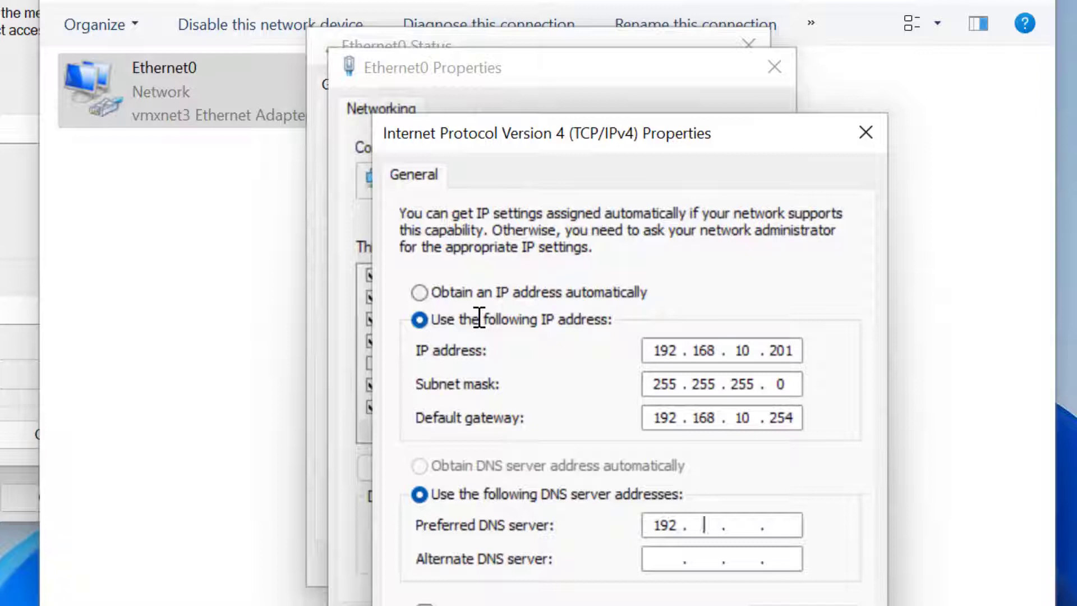
type("168 . 10")
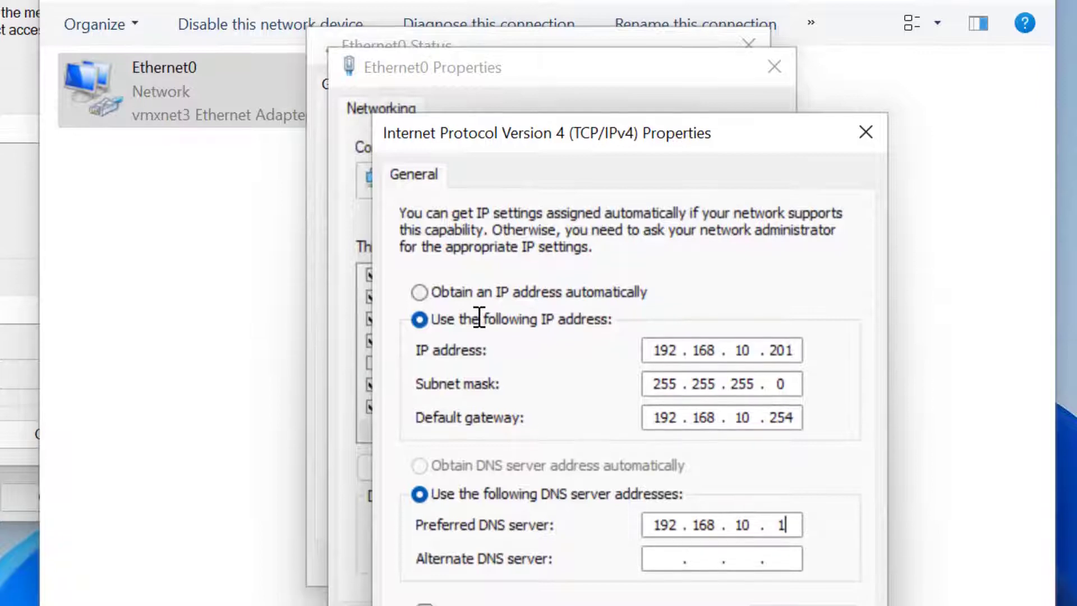
left_click(724, 573)
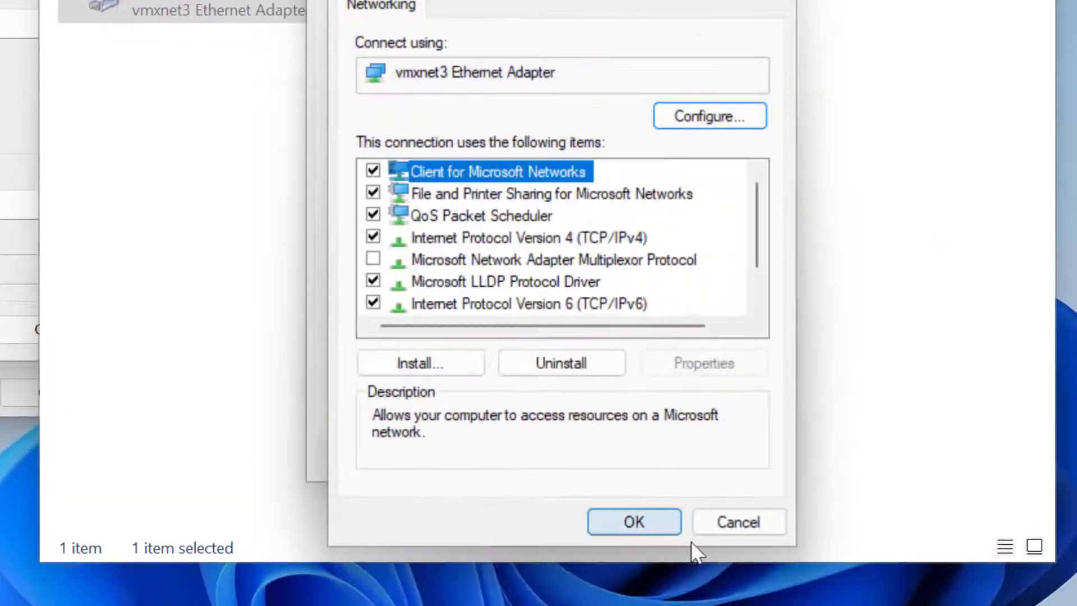
left_click(634, 522)
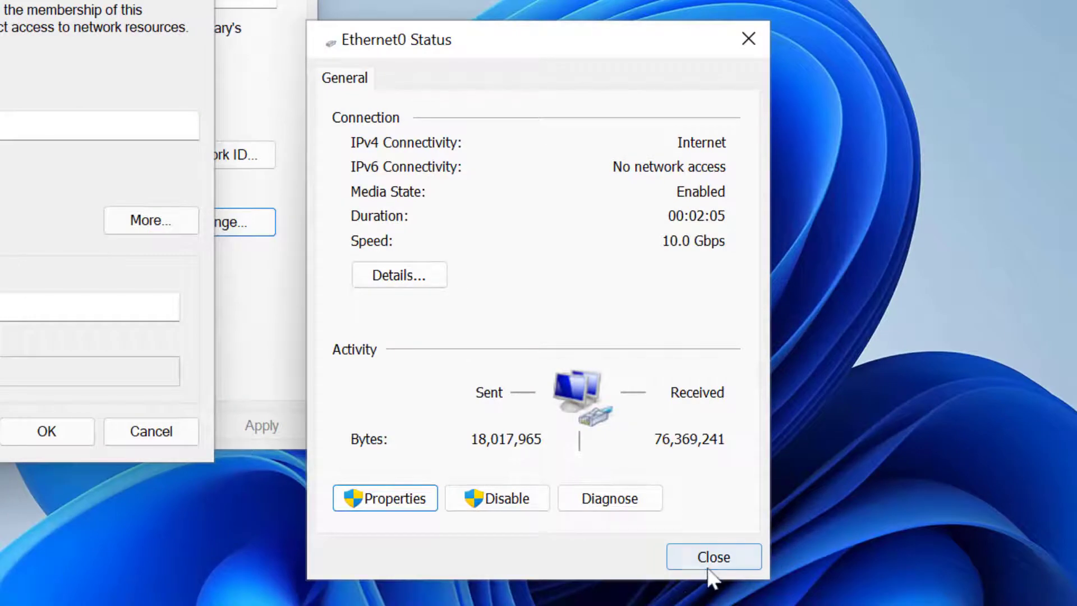
left_click(717, 558)
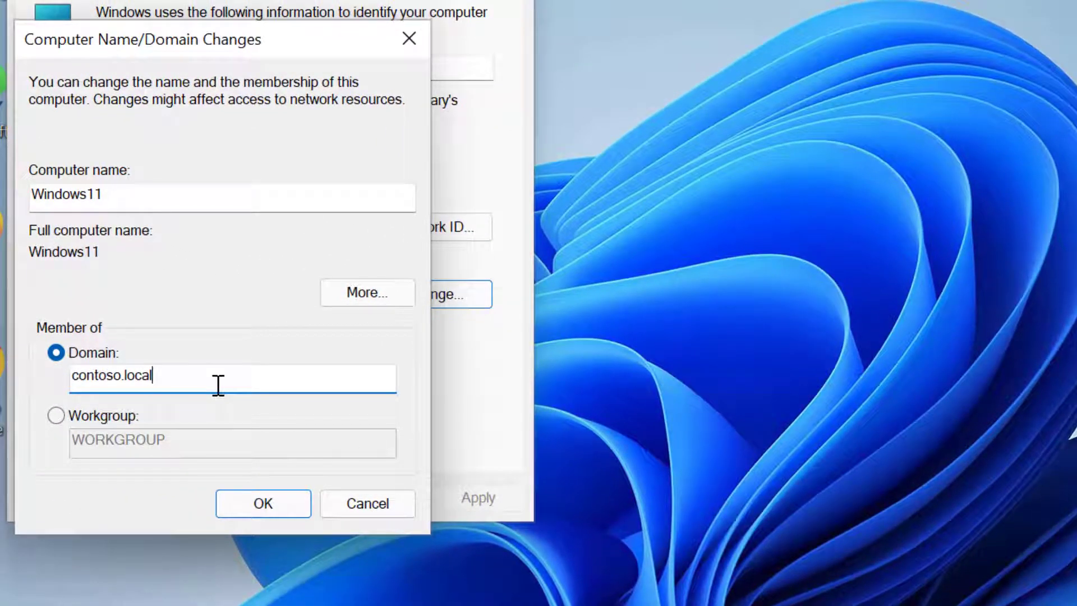
Step: Join contoso.local using domain administrator credentials, then accept the welcome and restart notices
left_click(263, 503)
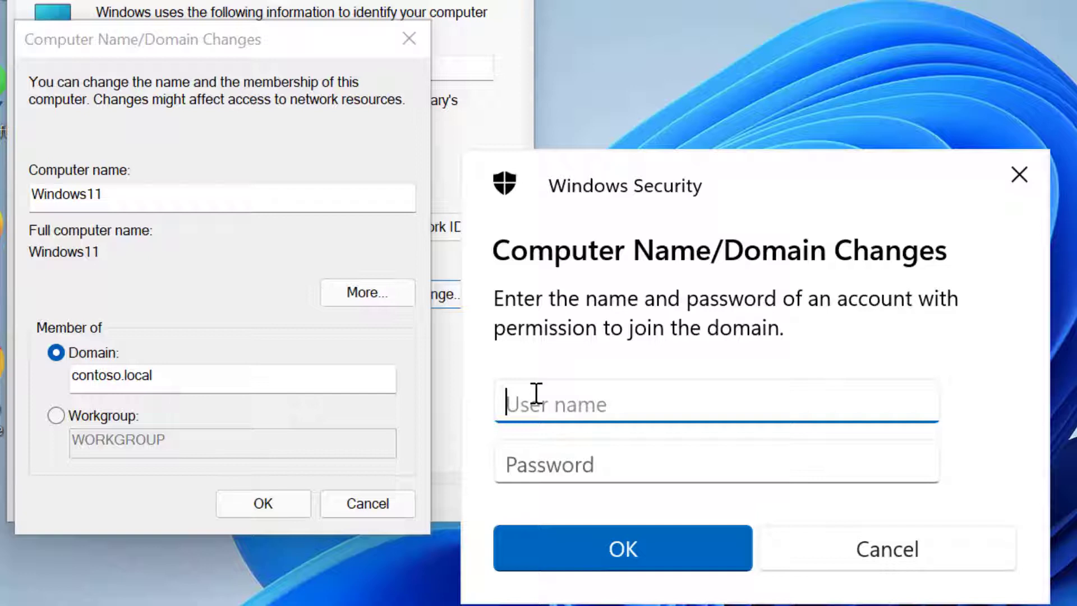
type("CONTOSO\\Administrator")
key("Tab")
type("••••••••••")
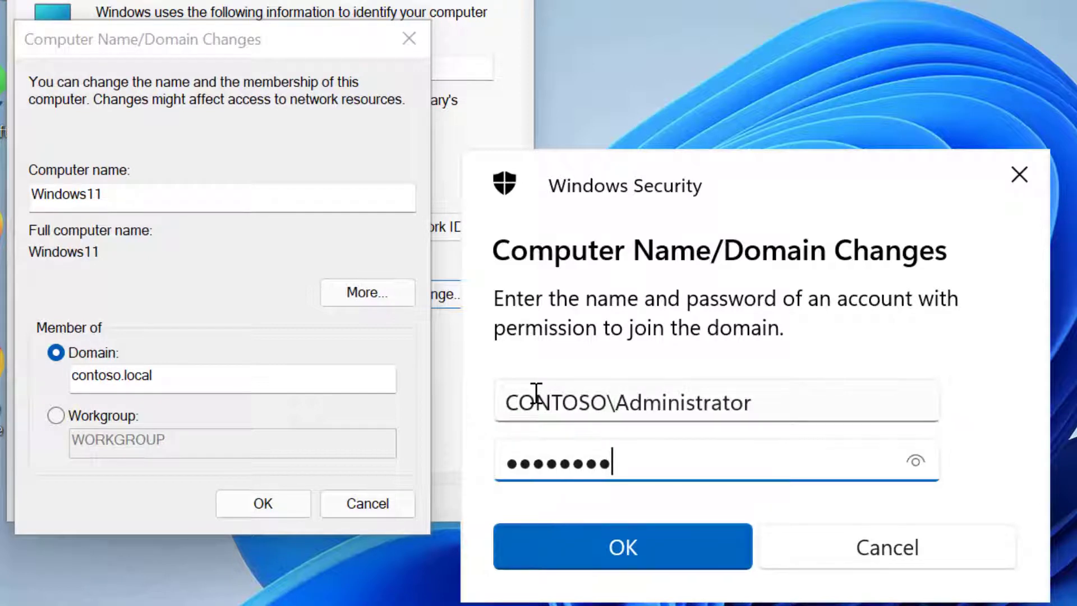
left_click(699, 533)
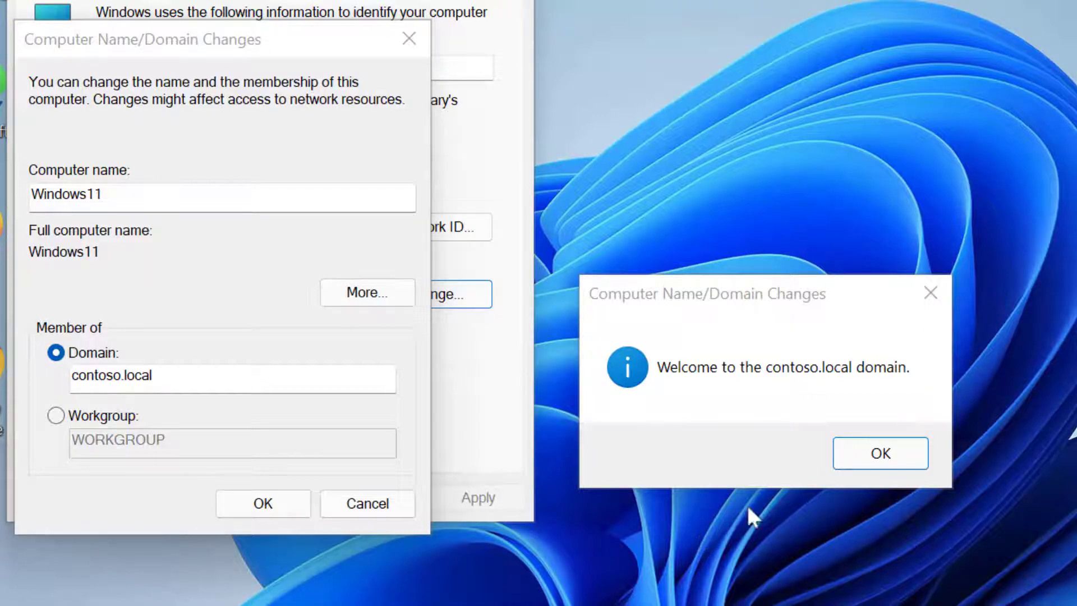
left_click(880, 453)
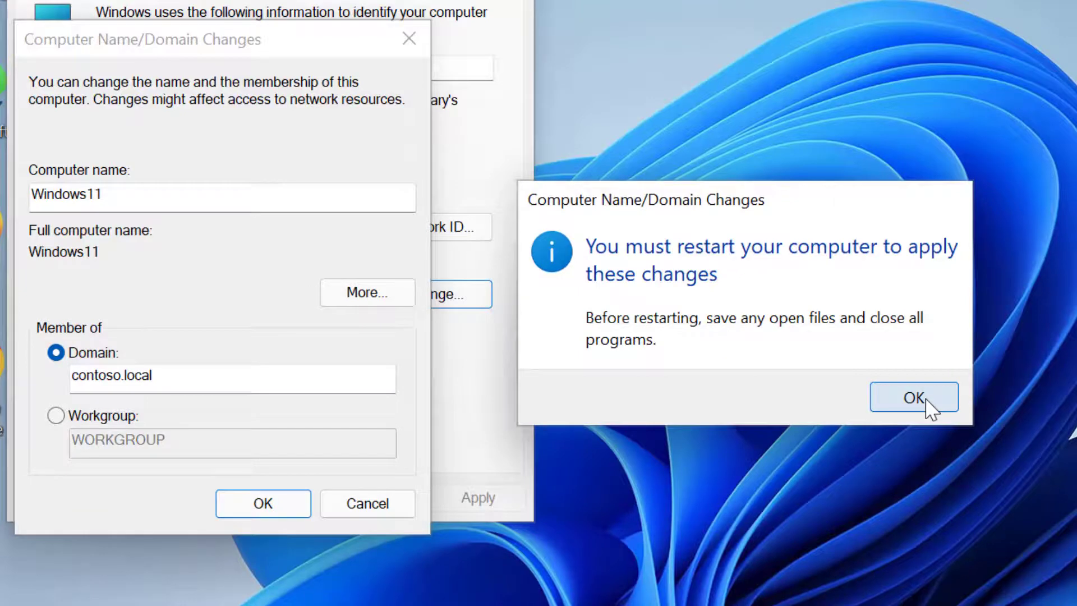
left_click(929, 406)
Step: Close System Properties, restart now, and dismiss the lock screen after reboot
left_click(272, 498)
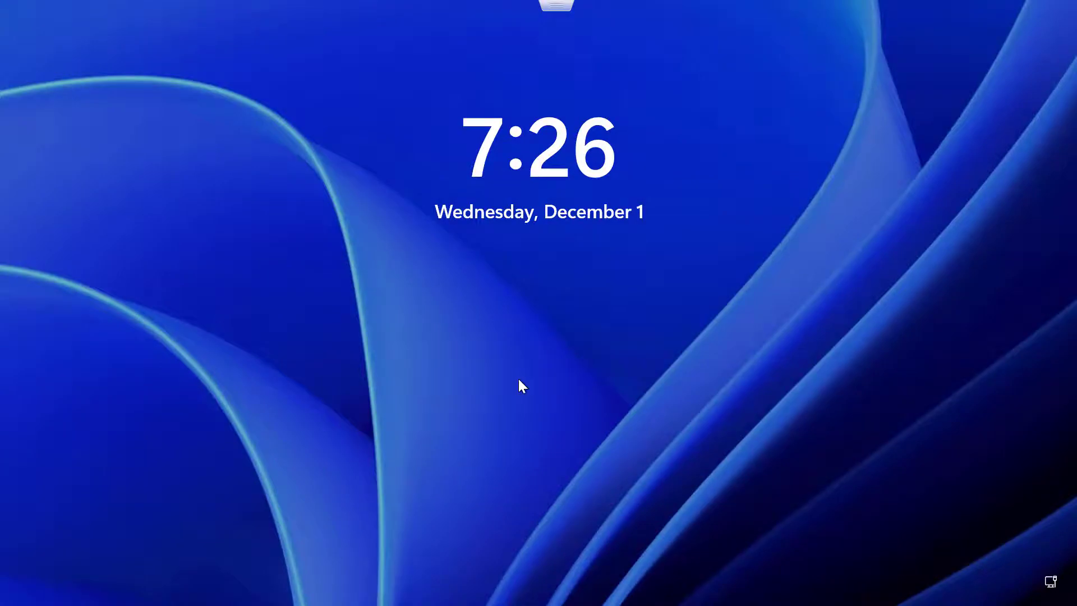
left_click(519, 386)
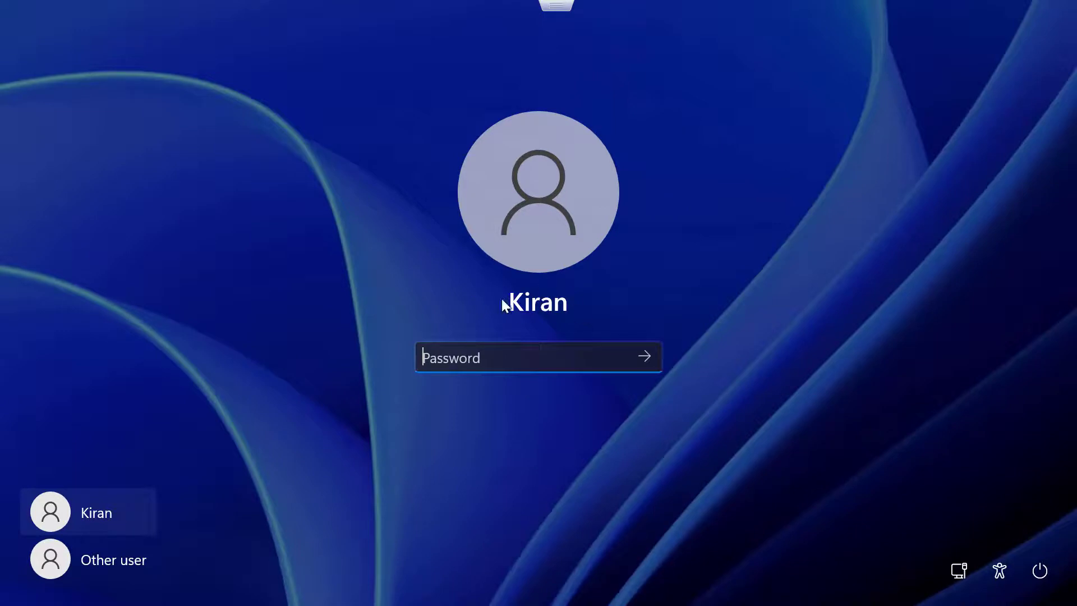
Step: Sign in through Other user as CONTOSO\Administrator with its password
left_click(103, 563)
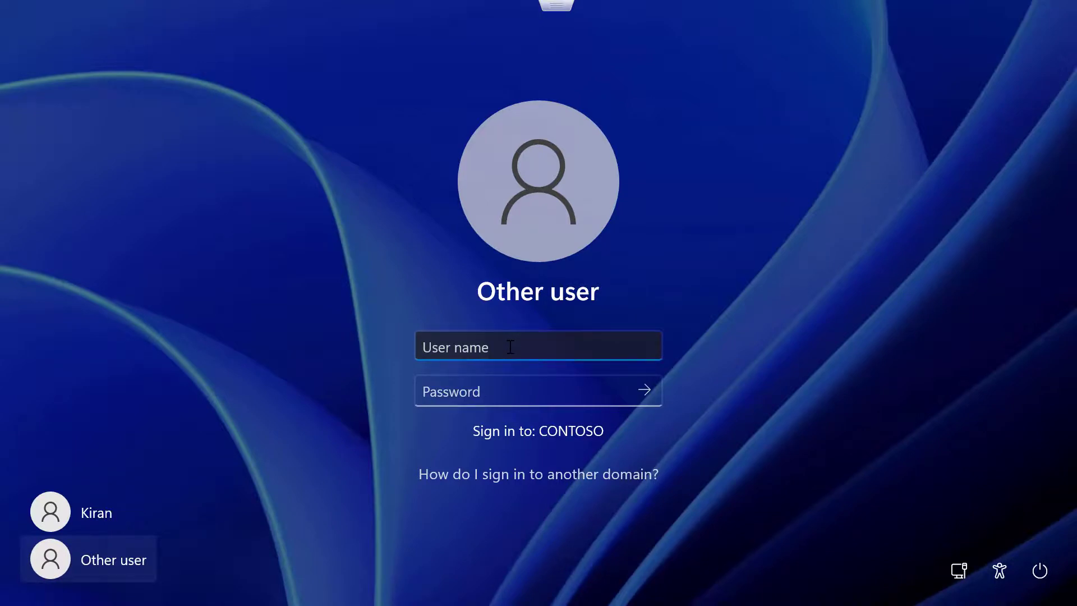
type("CONTOSO\\Administrator")
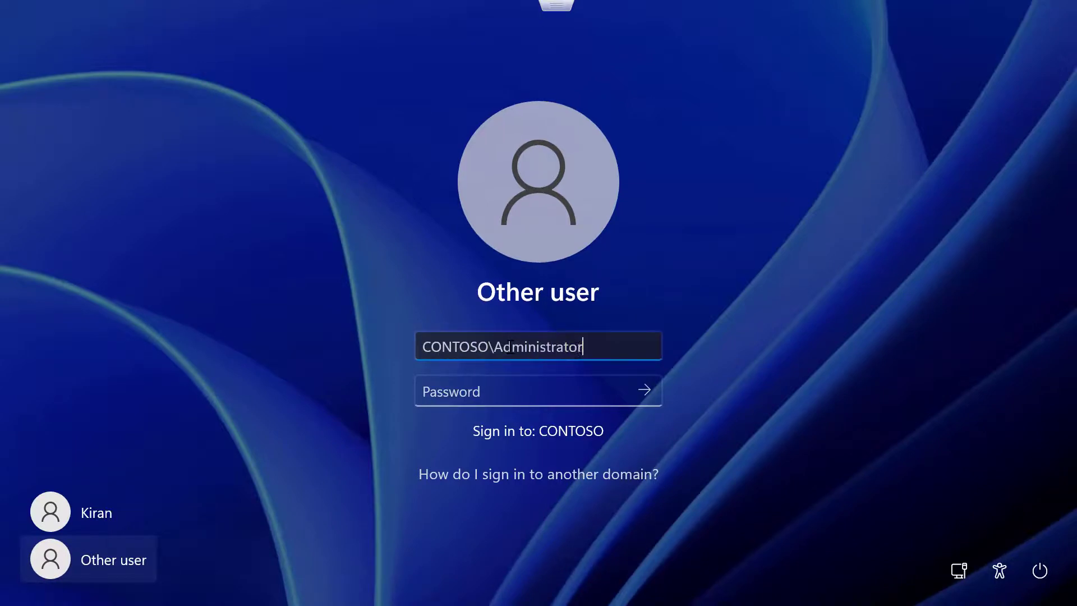
key("Tab")
key("Return")
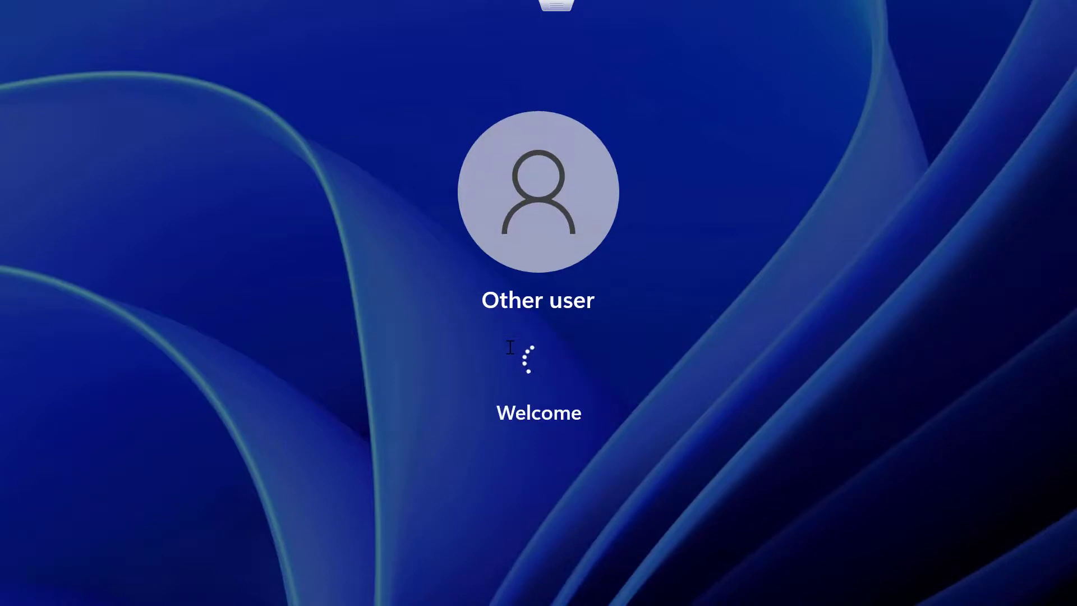